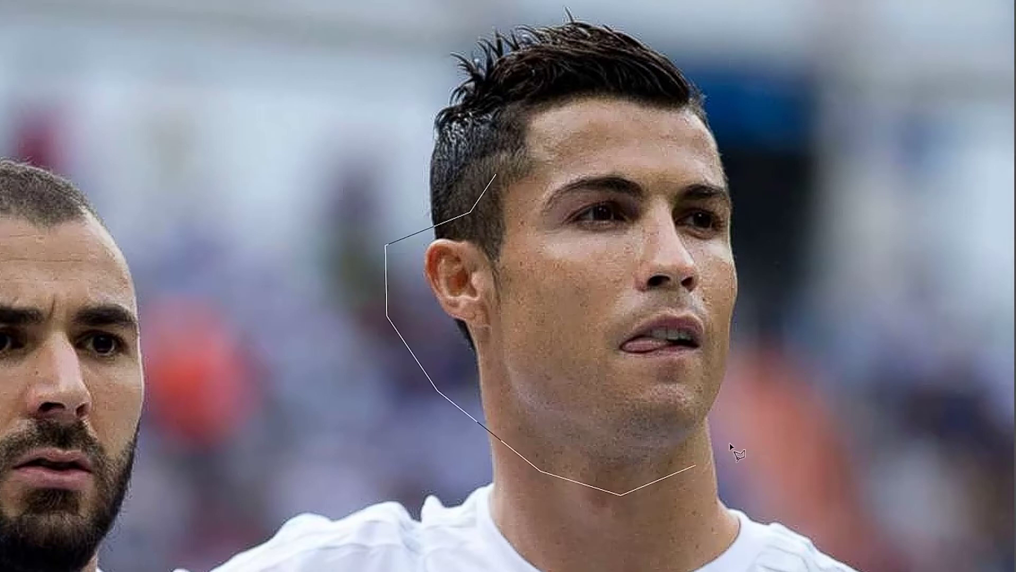
# Step: Lasso-cut the right player's face and position its copy over the bearded player's head for warping
pyautogui.click(570, 66)
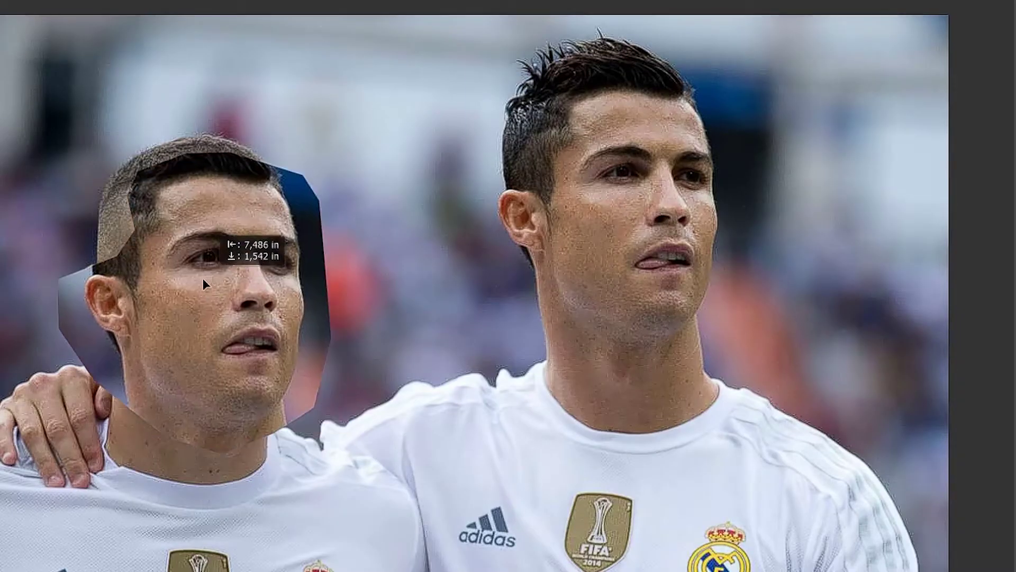
pyautogui.moveTo(203, 278); pyautogui.dragTo(191, 284)
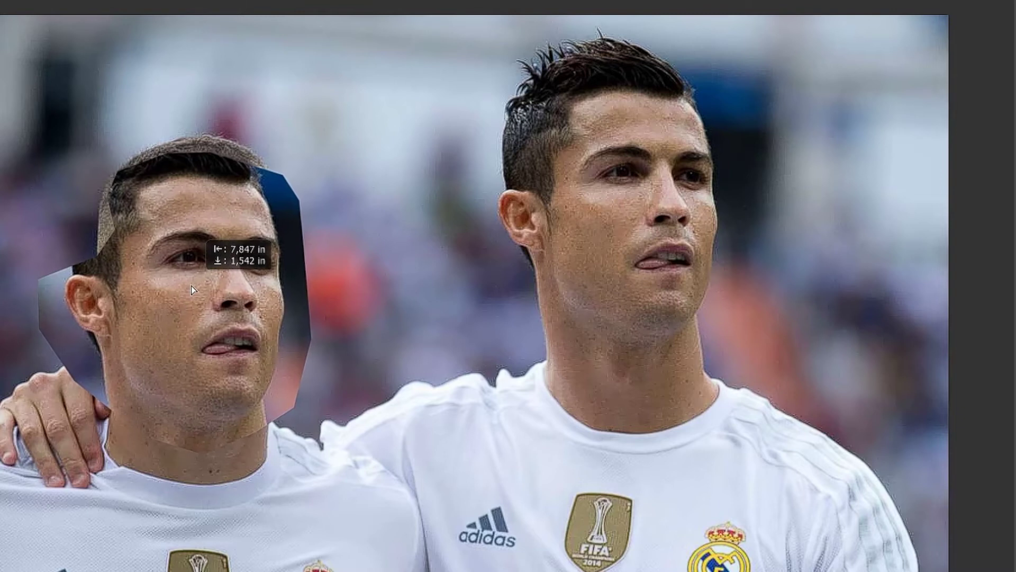
pyautogui.moveTo(97, 325); pyautogui.dragTo(199, 287)
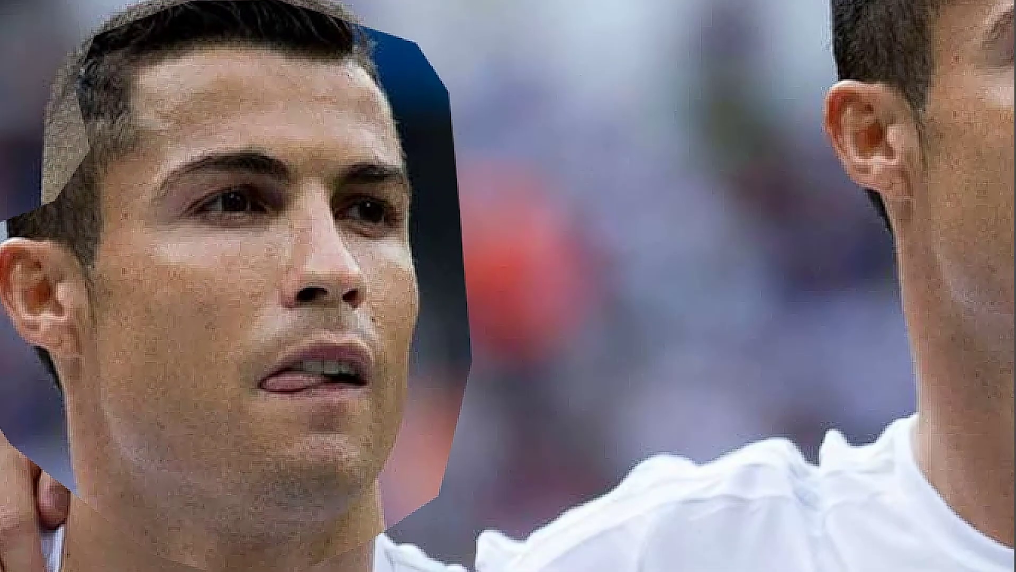
pyautogui.moveTo(402, 282); pyautogui.dragTo(420, 287)
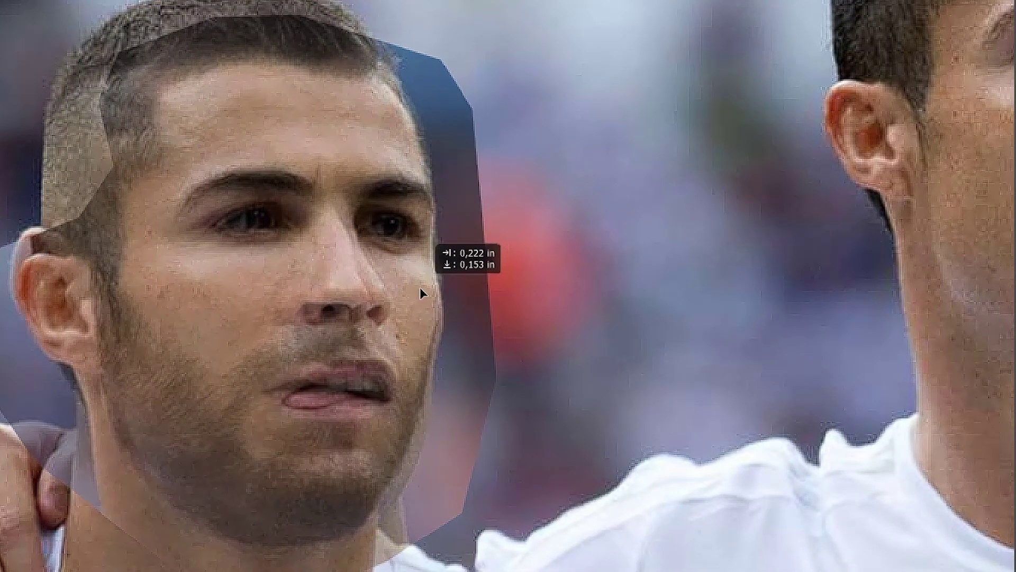
pyautogui.hotkey('ctrl', 't')
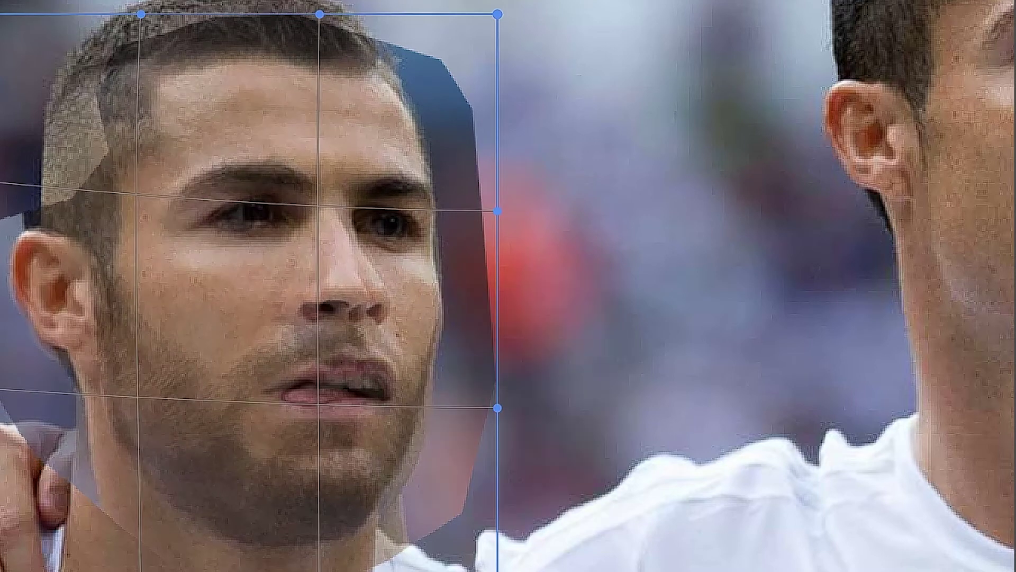
# Step: Warp the pasted face's top-left, right side and eye area to match the head
pyautogui.moveTo(21, 524); pyautogui.dragTo(8, 543)
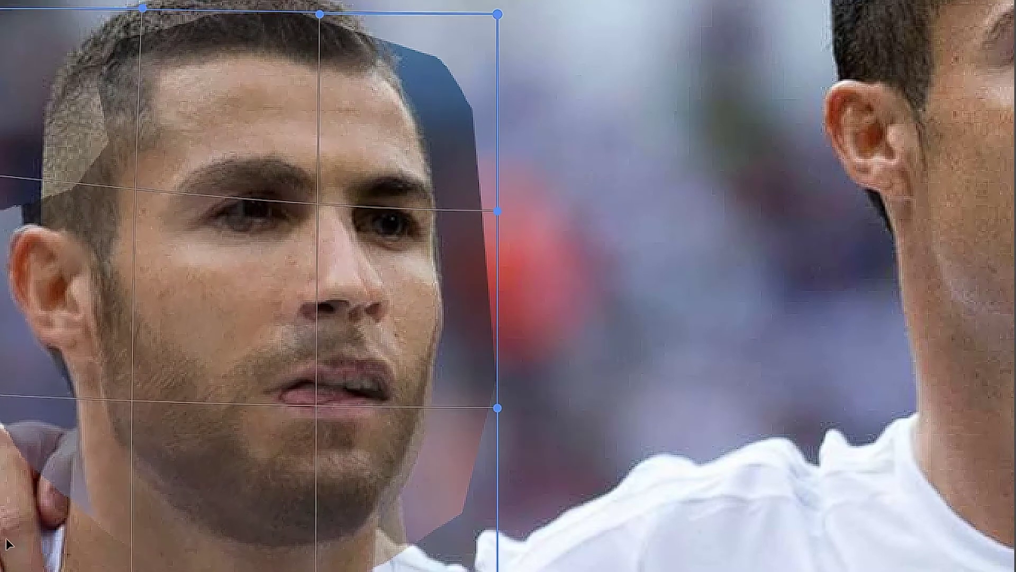
pyautogui.moveTo(497, 408)
pyautogui.mouseDown()
pyautogui.moveTo(466, 415)
pyautogui.moveTo(483, 408)
pyautogui.mouseUp()
pyautogui.moveTo(497, 210); pyautogui.dragTo(508, 200)
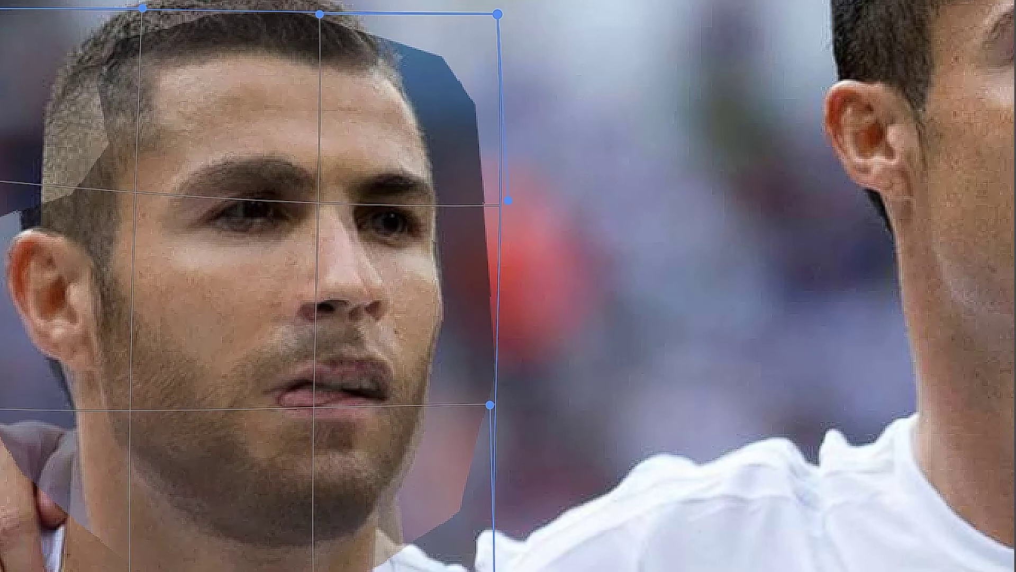
pyautogui.moveTo(71, 154); pyautogui.dragTo(71, 161)
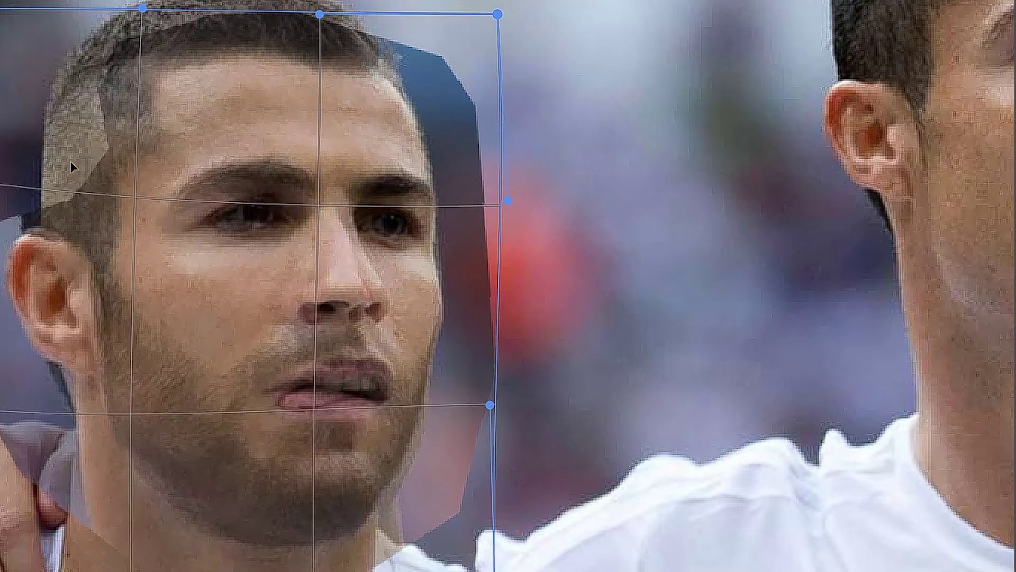
pyautogui.moveTo(52, 88); pyautogui.dragTo(183, 213)
pyautogui.press('Return')
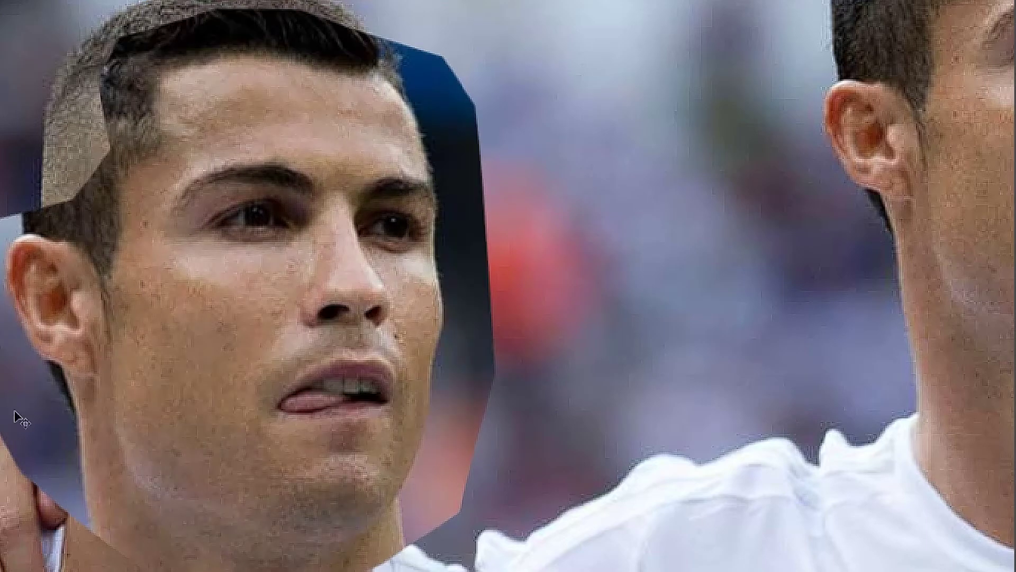
# Step: Warp the face again, pulling in the lower-left edge and lifting the ear and neck
pyautogui.hotkey('ctrl', 't')
pyautogui.rightClick(313, 393)
pyautogui.click(371, 512)
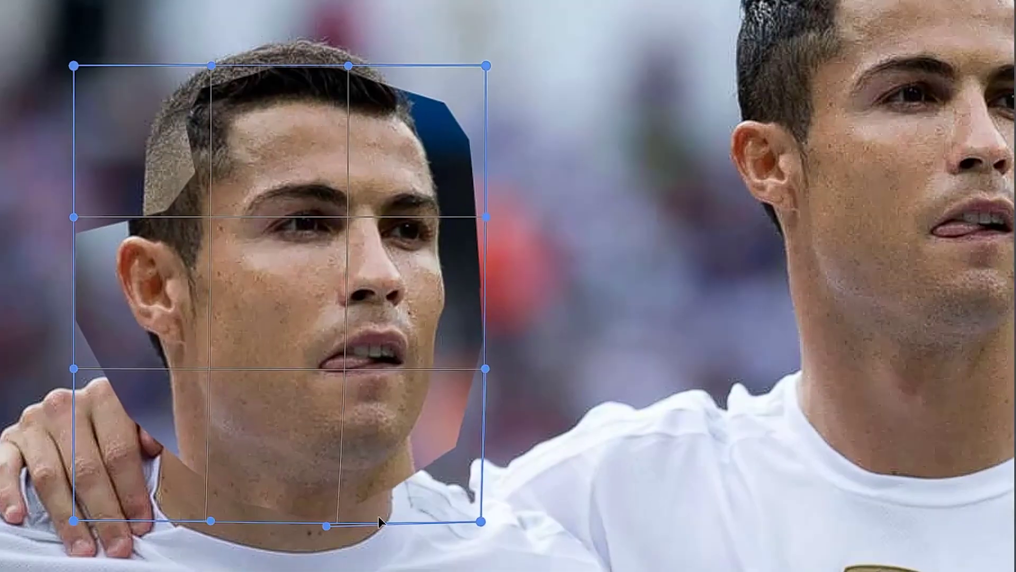
pyautogui.moveTo(211, 521); pyautogui.dragTo(195, 504)
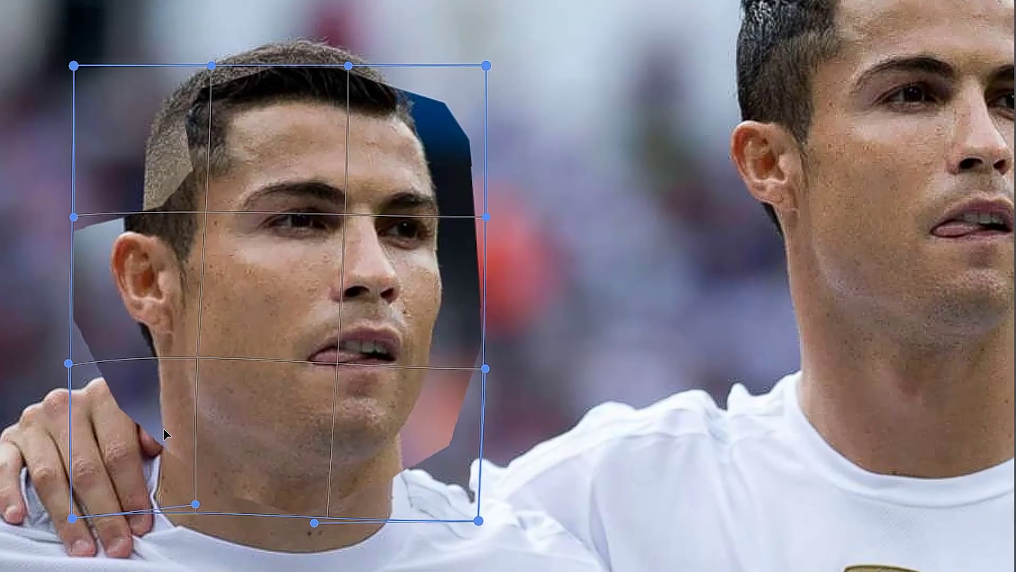
pyautogui.moveTo(150, 310); pyautogui.dragTo(138, 164)
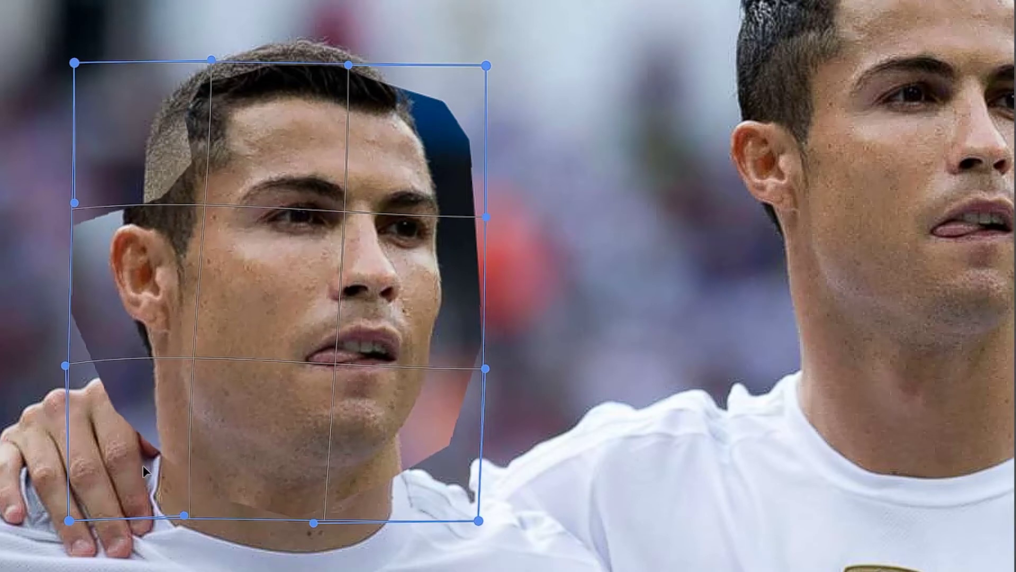
pyautogui.moveTo(143, 465); pyautogui.dragTo(149, 452)
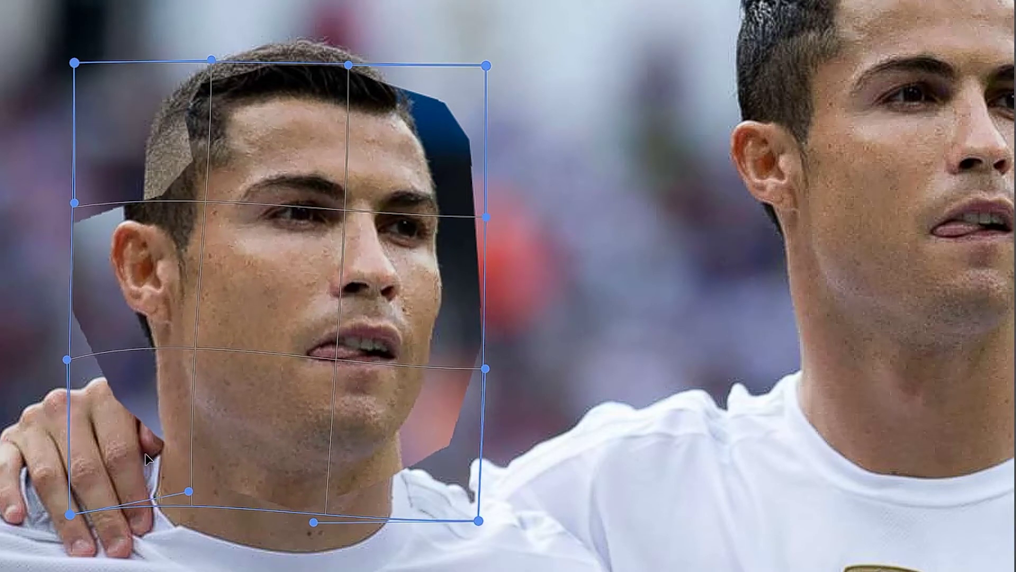
pyautogui.press('Return')
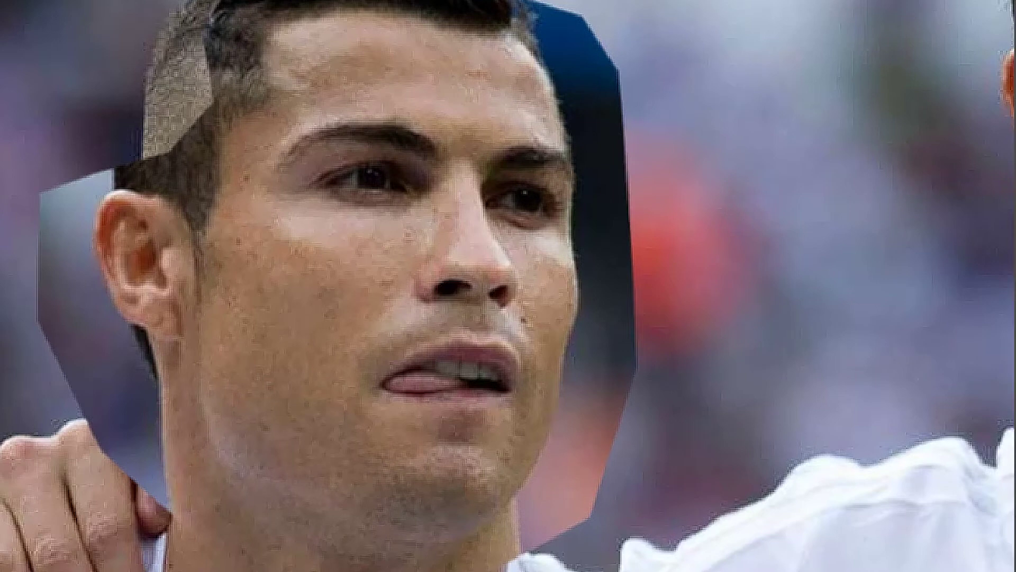
# Step: Brush over the grey hairline patch and dark blue area above the forehead
pyautogui.rightClick(163, 39)
pyautogui.moveTo(123, 72); pyautogui.dragTo(211, 16)
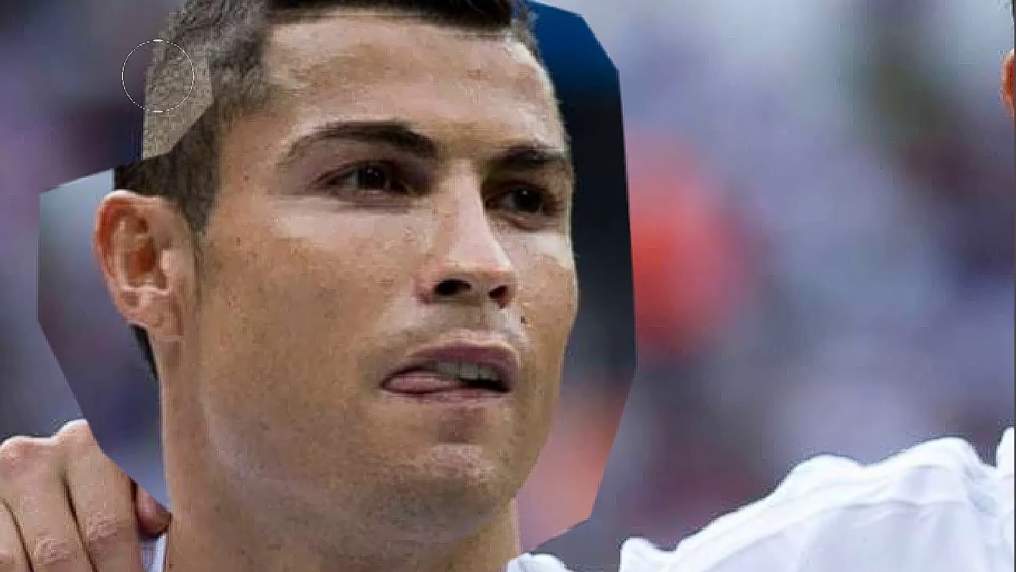
pyautogui.rightClick(741, 22)
pyautogui.moveTo(608, 32); pyautogui.dragTo(228, 22)
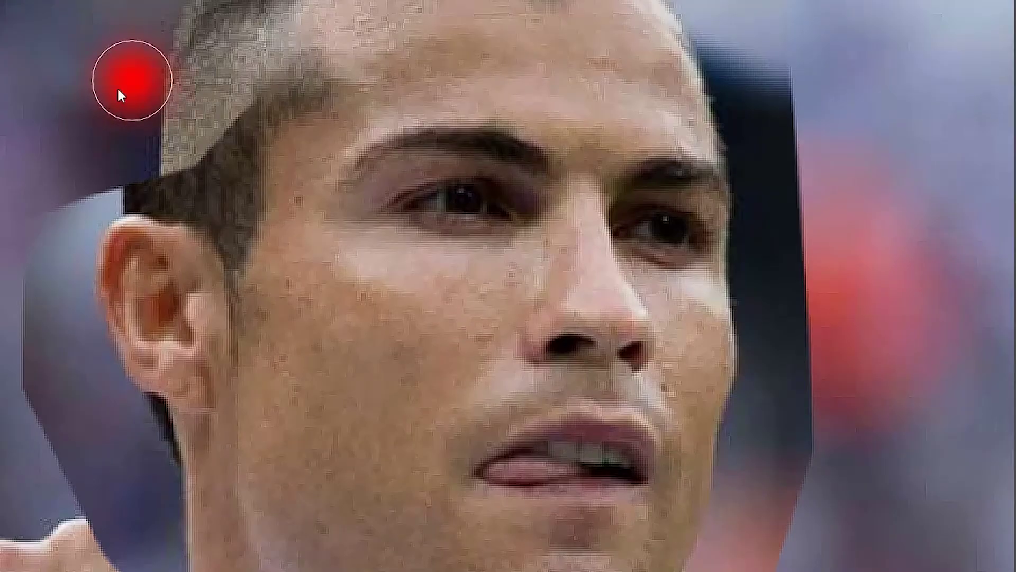
pyautogui.moveTo(132, 81); pyautogui.dragTo(149, 172)
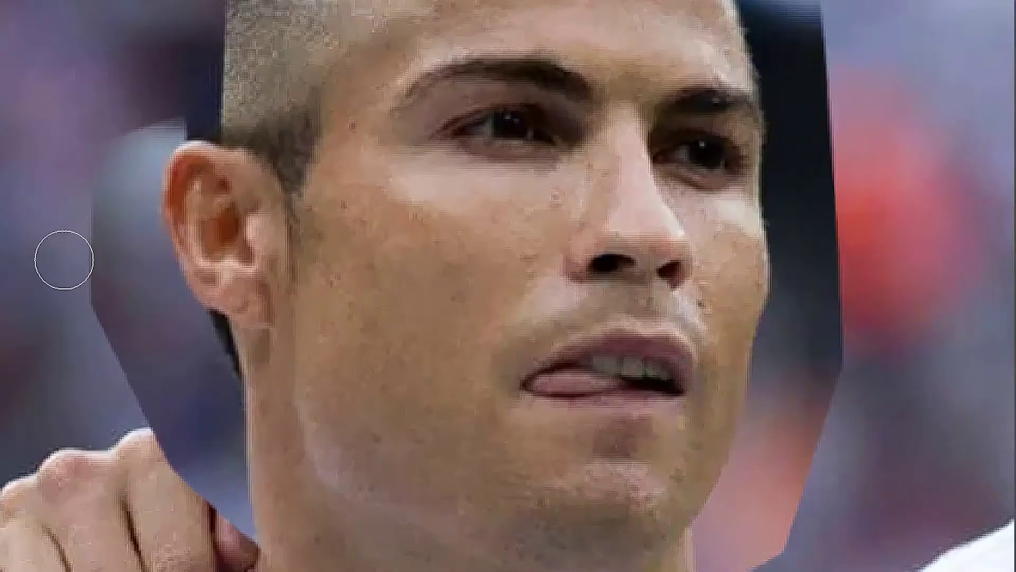
# Step: With a larger brush, paint over the background beside the hand and the hand-neck edge
pyautogui.rightClick(74, 265)
pyautogui.press('Return')
pyautogui.moveTo(193, 480); pyautogui.dragTo(238, 542)
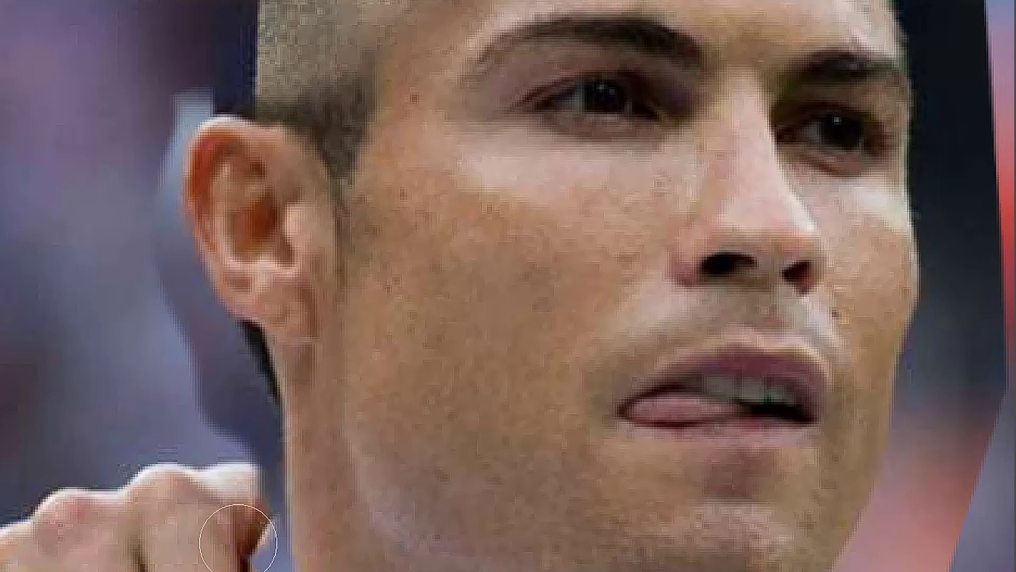
pyautogui.moveTo(249, 463); pyautogui.dragTo(245, 571)
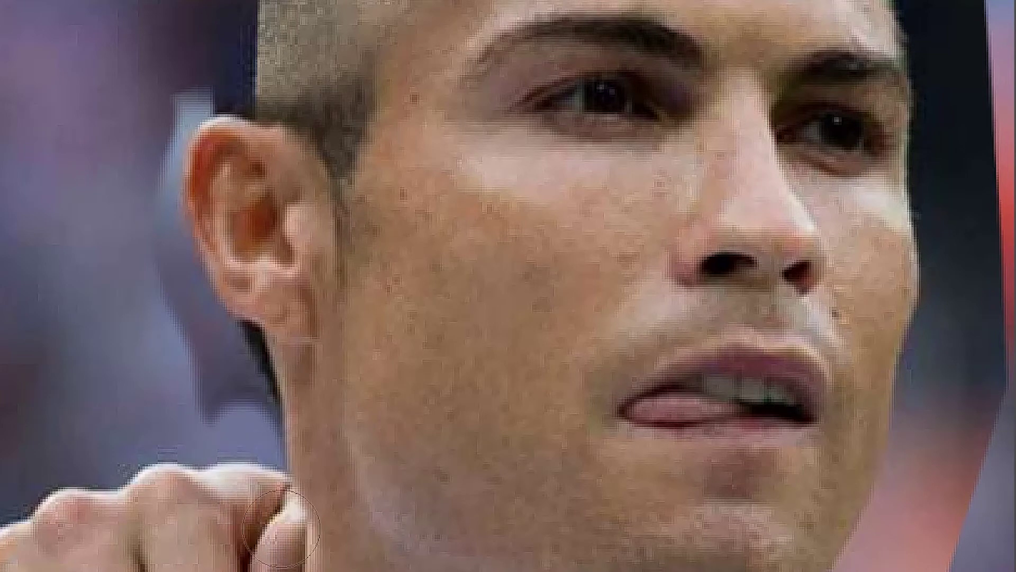
pyautogui.scroll(-3, 187, 354)
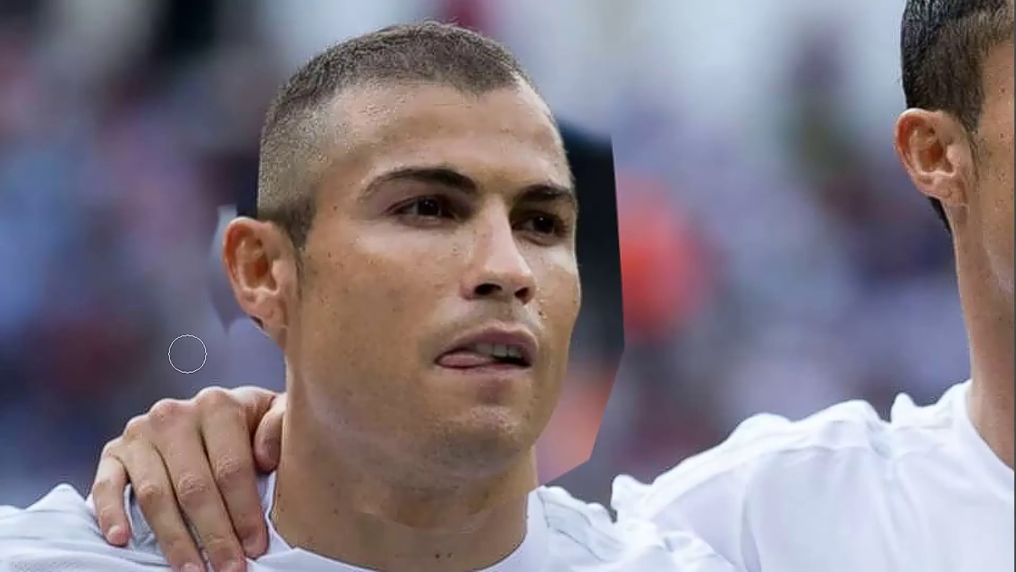
pyautogui.scroll(1, 222, 317)
pyautogui.scroll(1, 261, 370)
pyautogui.scroll(2, 242, 390)
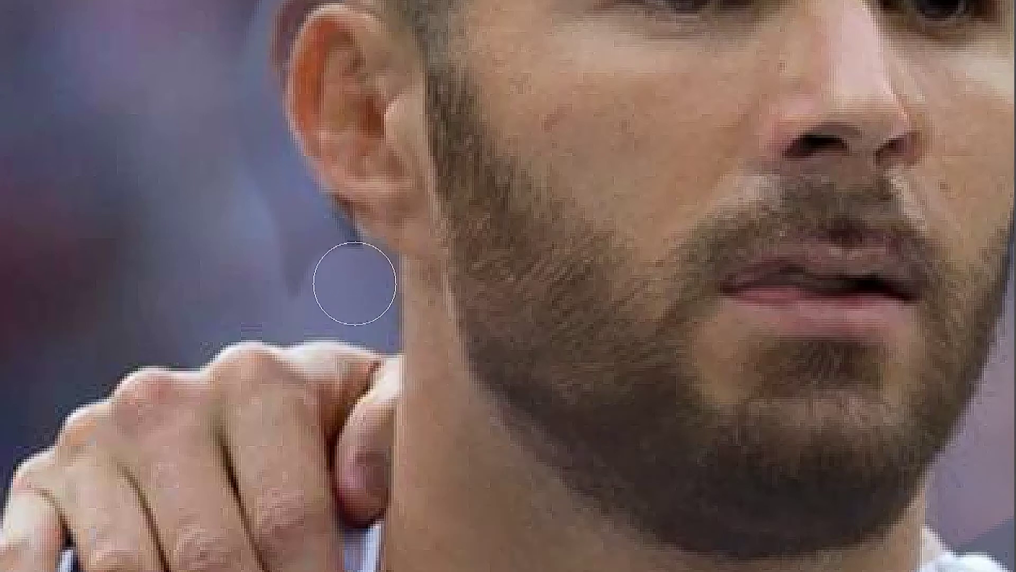
# Step: Paint out the dark shadow under the earlobe and enlarge the brush
pyautogui.moveTo(355, 283); pyautogui.dragTo(228, 152)
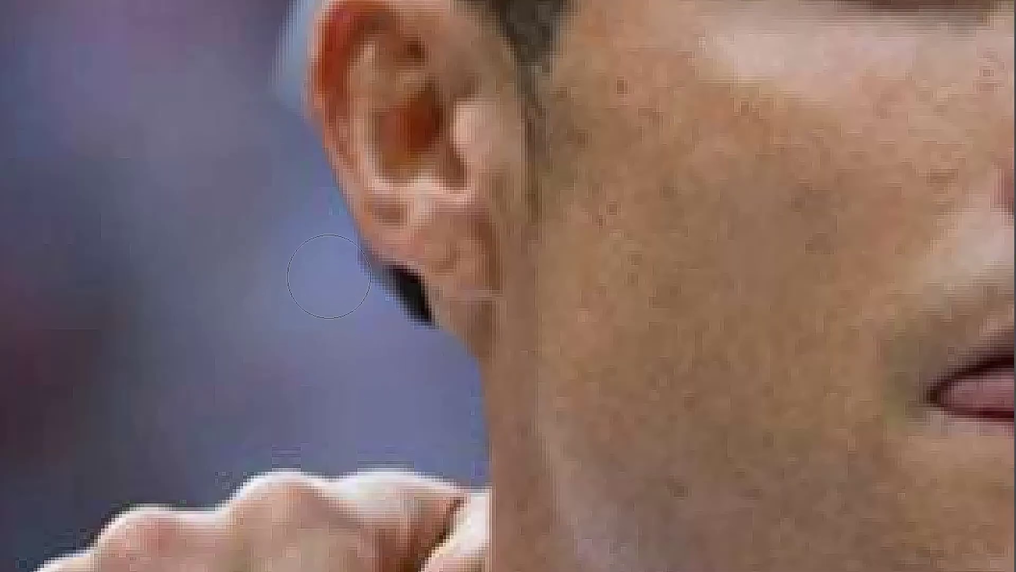
pyautogui.press(']')
pyautogui.press(']')
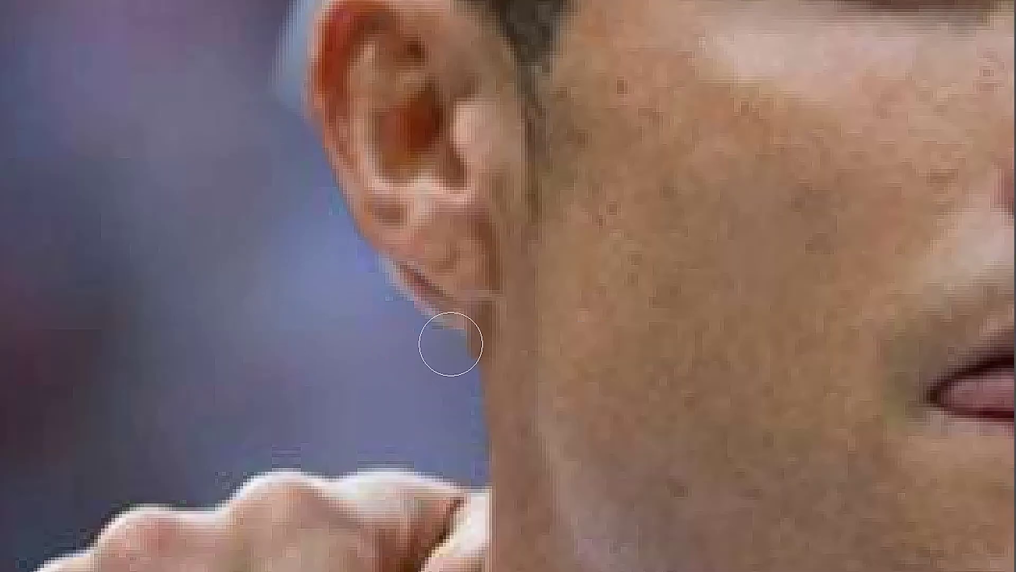
pyautogui.scroll(3, 254, 159)
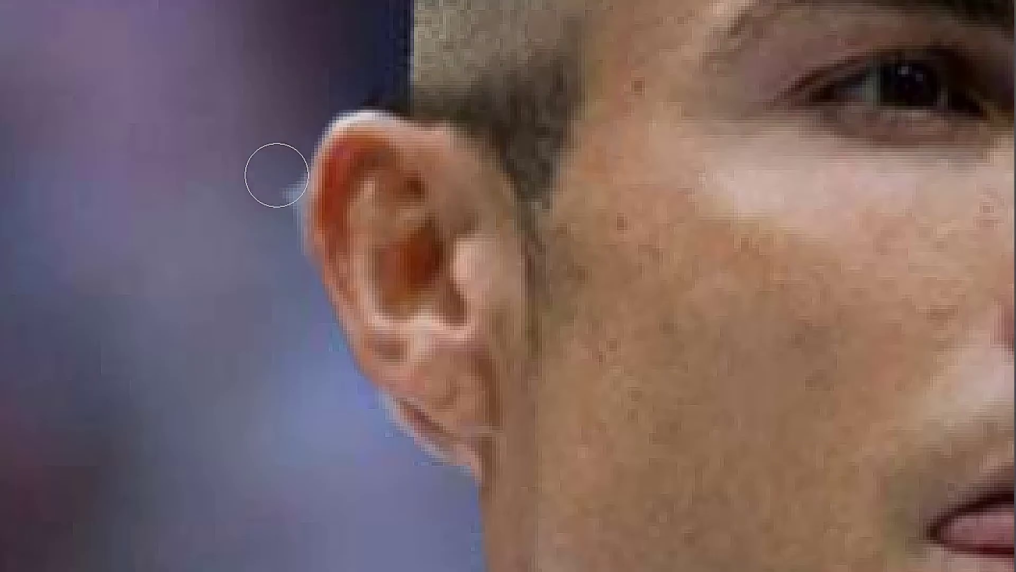
pyautogui.rightClick(422, 328)
pyautogui.click(434, 444)
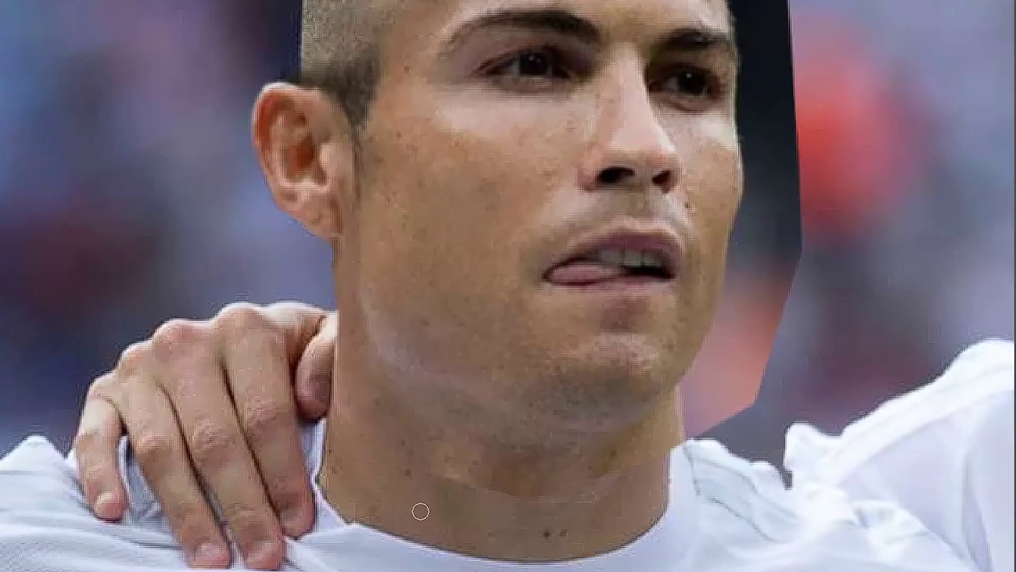
# Step: Soften the brush and erase most of the dark band beside the pasted face
pyautogui.rightClick(415, 509)
pyautogui.moveTo(653, 447); pyautogui.dragTo(604, 447)
pyautogui.press('Return')
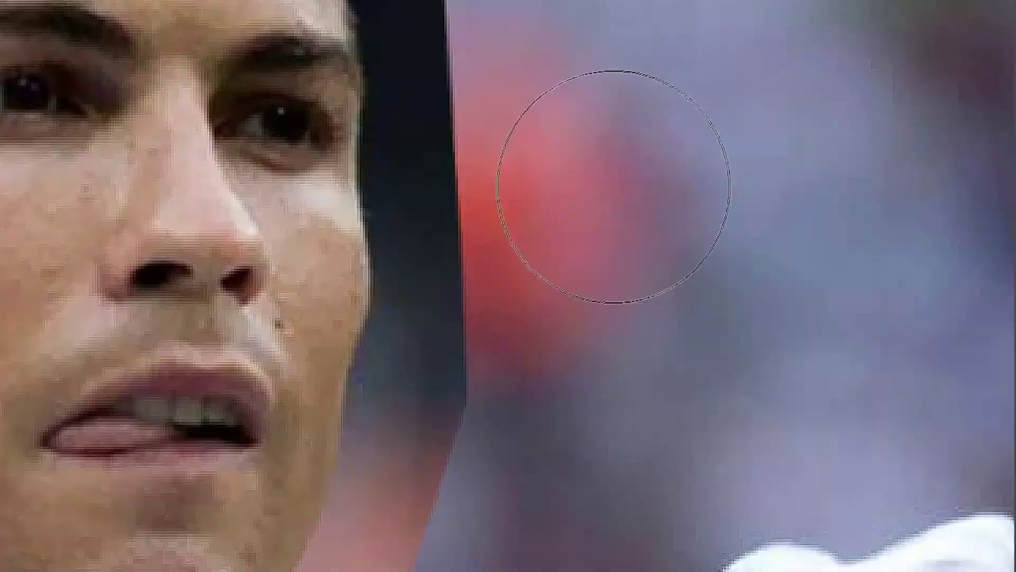
pyautogui.rightClick(561, 254)
pyautogui.moveTo(468, 201); pyautogui.dragTo(467, 386)
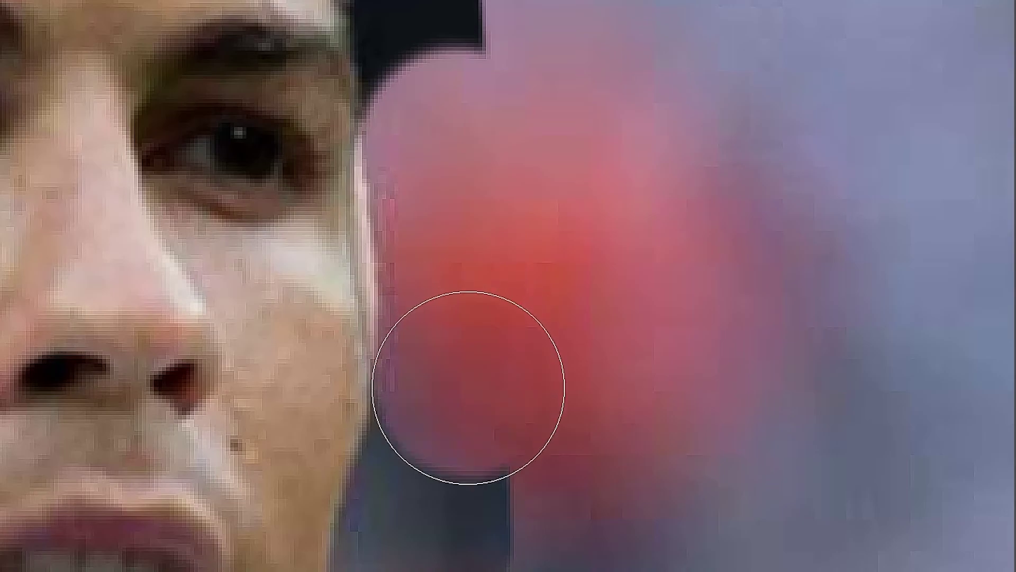
pyautogui.moveTo(408, 148); pyautogui.dragTo(404, 154)
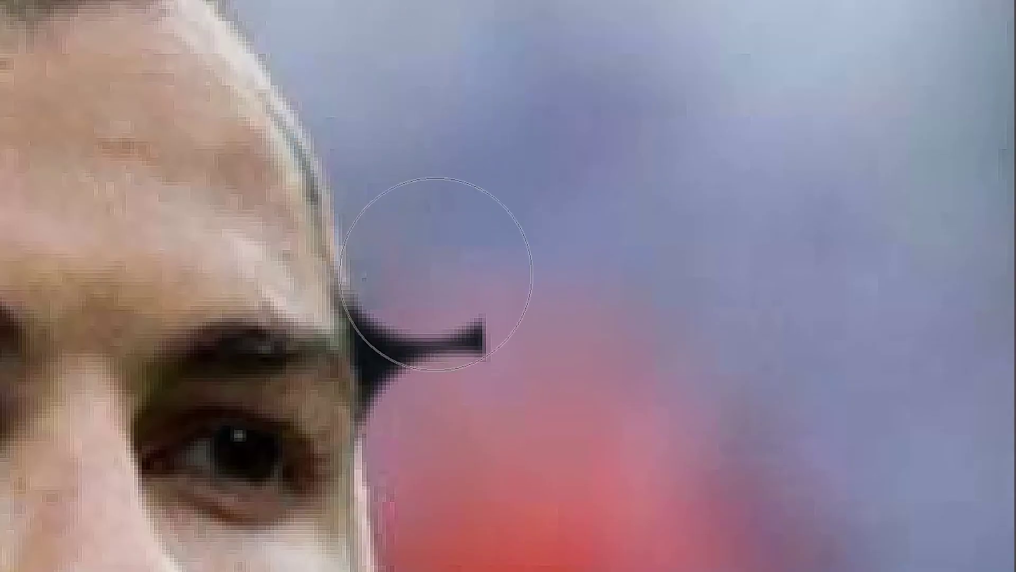
pyautogui.hotkey('ctrl', 't')
# Step: Apply a warp to the pasted clean-shaven face and paint out the dark spike tip
pyautogui.rightClick(541, 331)
pyautogui.click(593, 450)
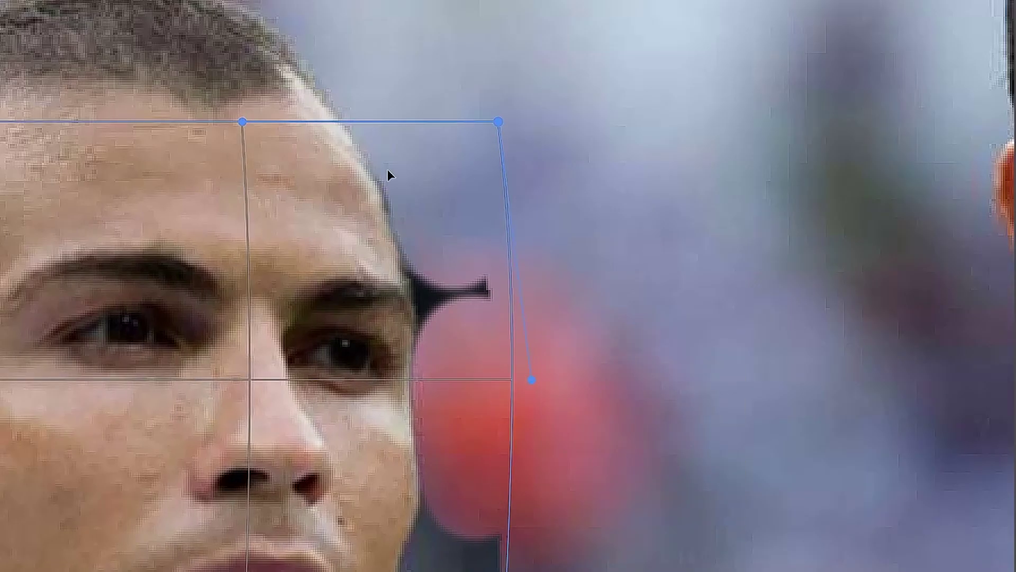
pyautogui.press('Return')
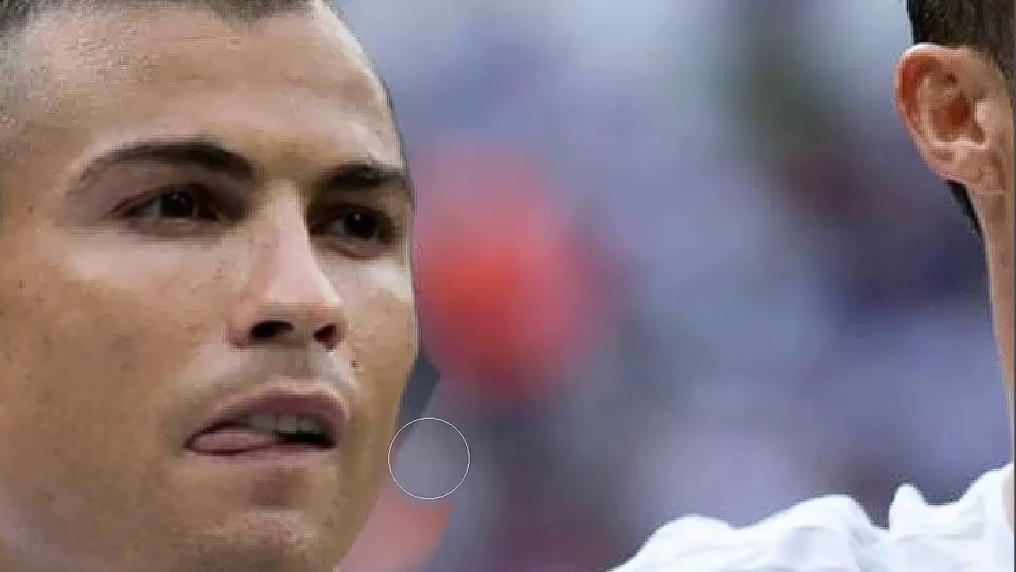
pyautogui.click(437, 395)
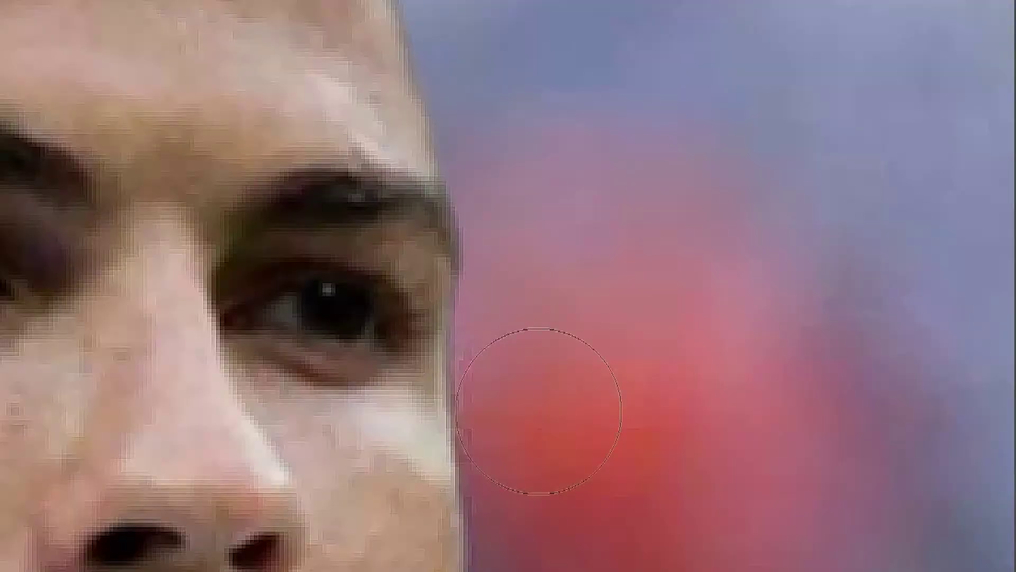
# Step: Blend the sideburn beside the ear using a 40% hardness brush, then fit the photo on screen
pyautogui.rightClick(556, 350)
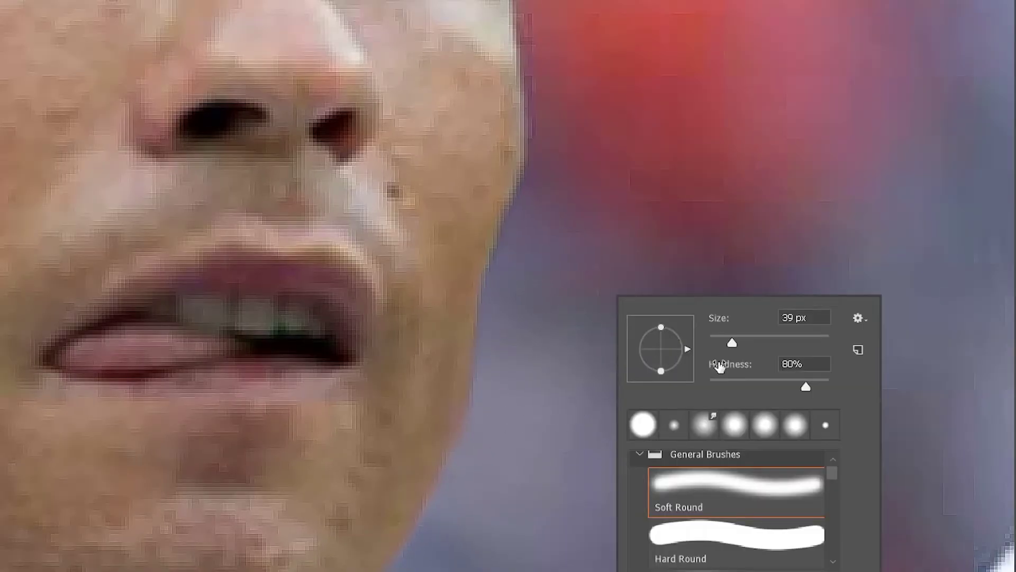
pyautogui.press('Return')
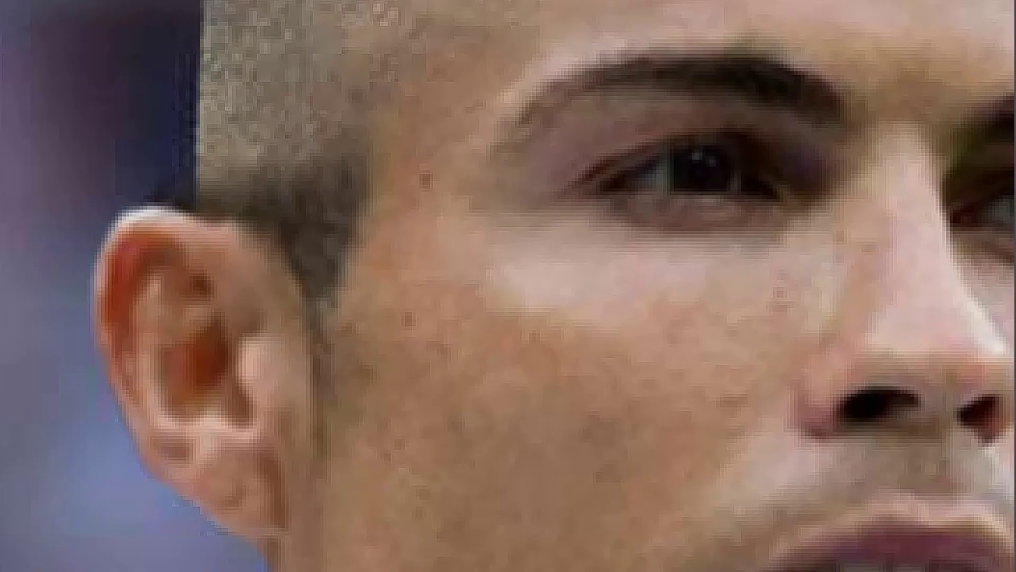
pyautogui.keyDown('alt'); pyautogui.rightClick(247, 132); pyautogui.keyUp('alt')
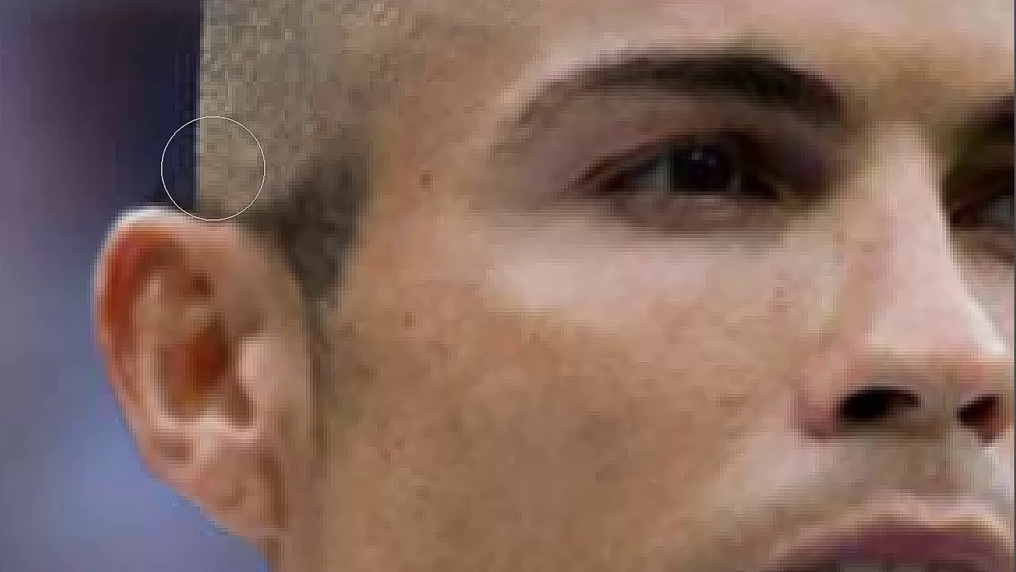
pyautogui.moveTo(342, 95); pyautogui.dragTo(314, 243)
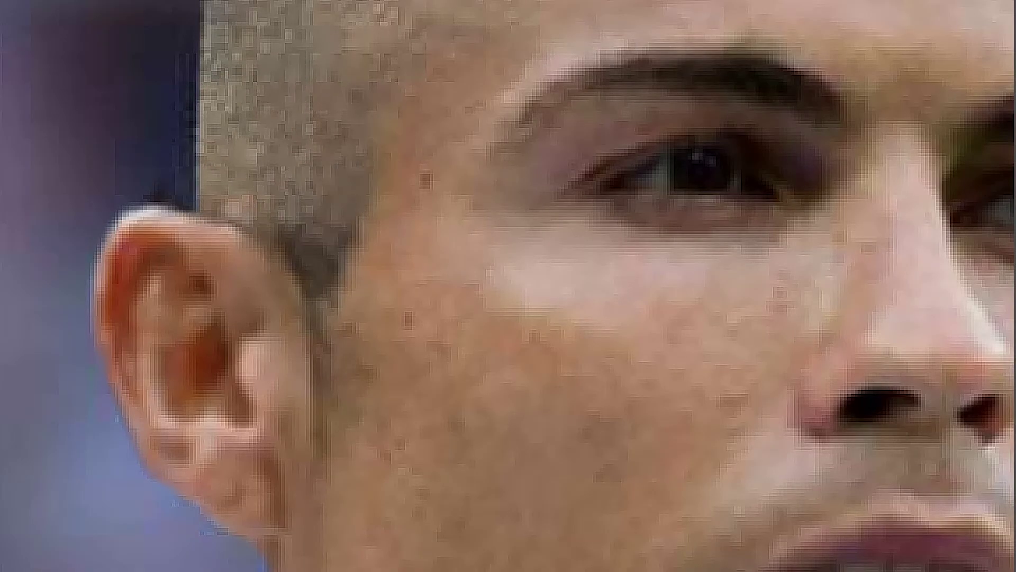
pyautogui.moveTo(288, 209); pyautogui.dragTo(298, 260)
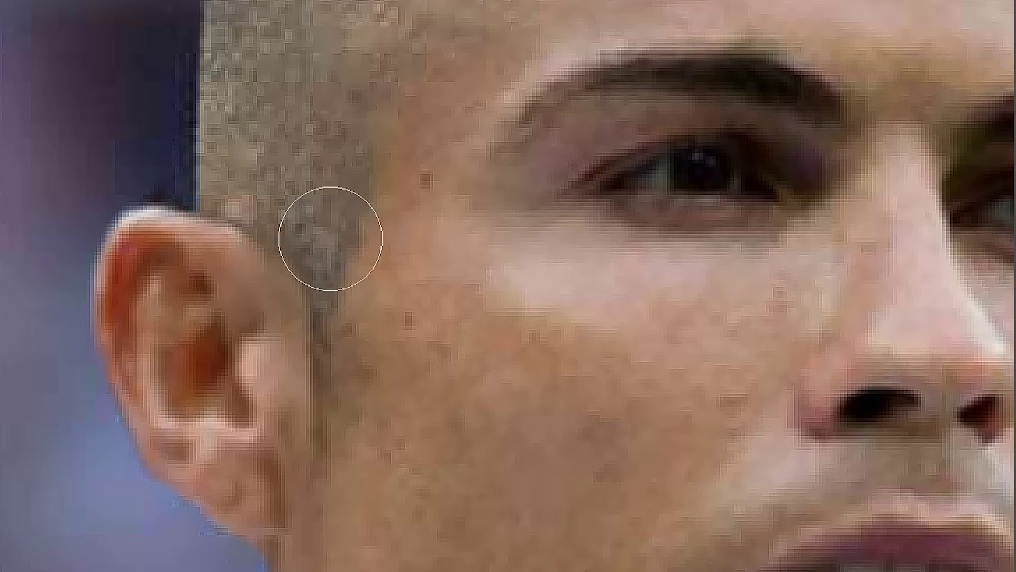
pyautogui.hotkey('ctrl', '0')
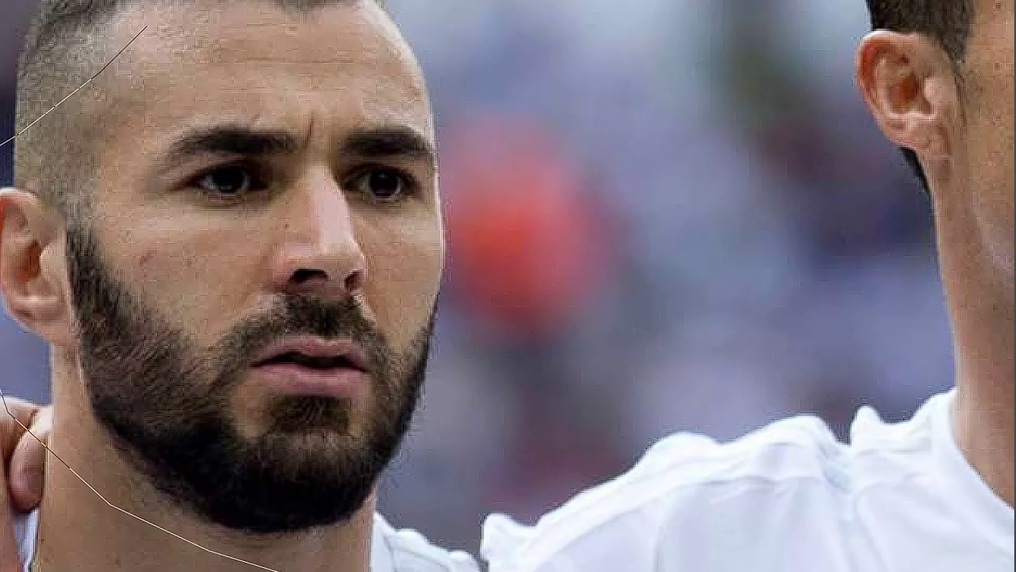
# Step: Lasso-cut the bearded head and move its copy onto the right player's head
pyautogui.click(303, 54)
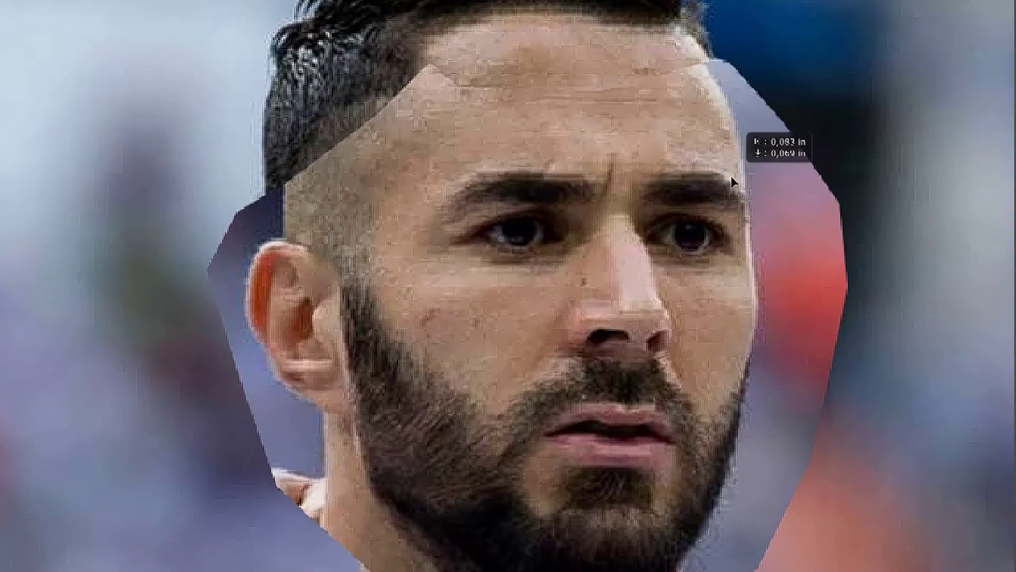
pyautogui.moveTo(732, 182); pyautogui.dragTo(662, 329)
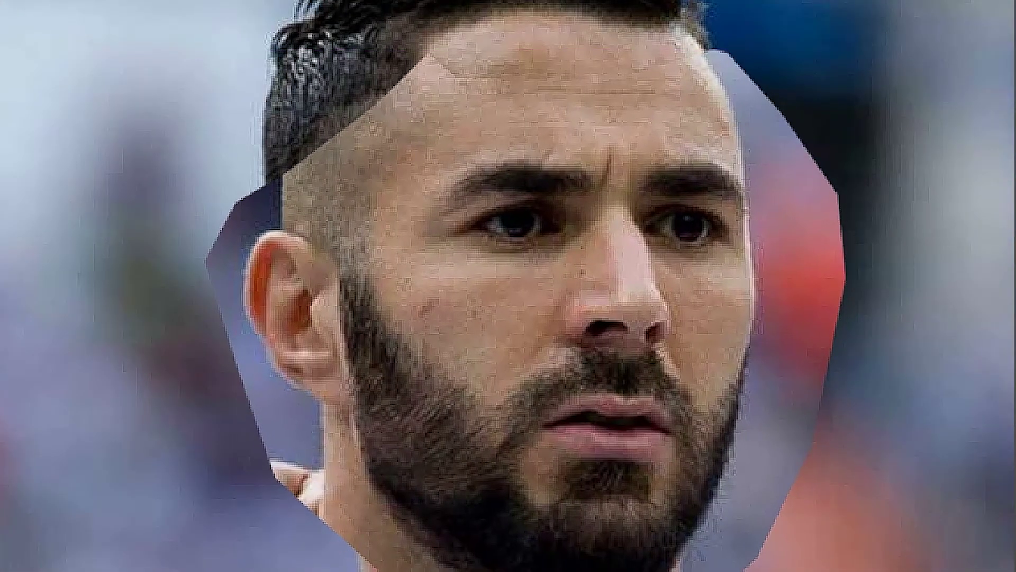
pyautogui.rightClick(573, 323)
pyautogui.click(585, 334)
# Step: Warp the pasted bearded face, stretching the face and ear downward to fit
pyautogui.hotkey('ctrl', 't')
pyautogui.rightClick(568, 276)
pyautogui.click(598, 371)
pyautogui.moveTo(271, 231)
pyautogui.mouseDown()
pyautogui.moveTo(374, 517)
pyautogui.moveTo(363, 517)
pyautogui.moveTo(364, 503)
pyautogui.mouseUp()
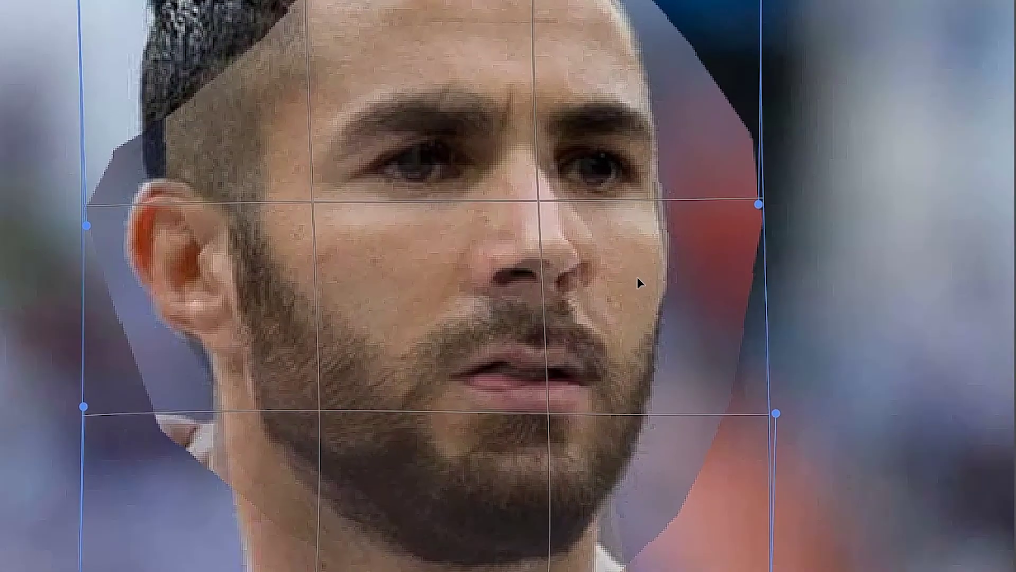
# Step: Commit the warp on the bearded face
pyautogui.press('Return')
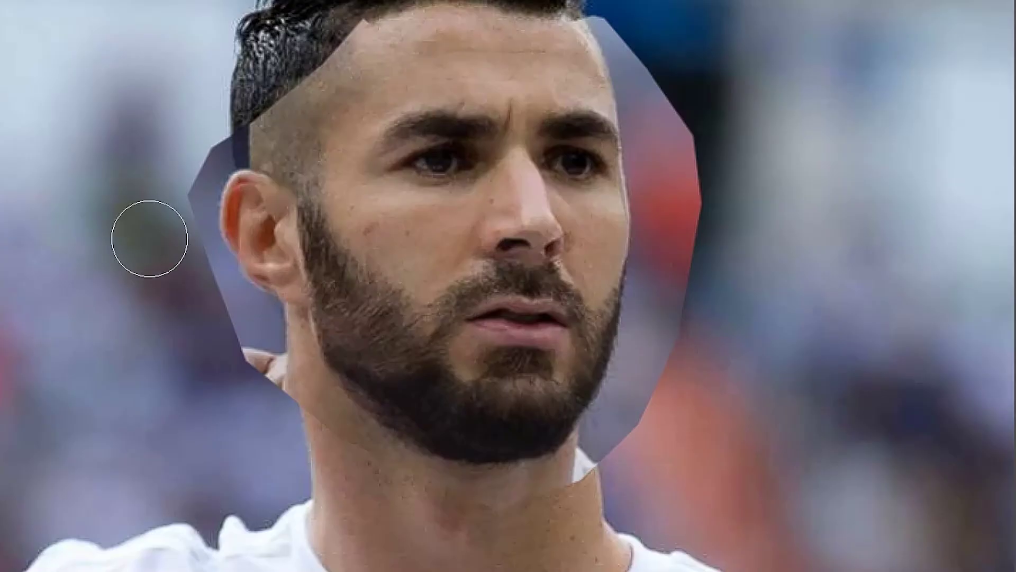
pyautogui.rightClick(325, 431)
pyautogui.press('Escape')
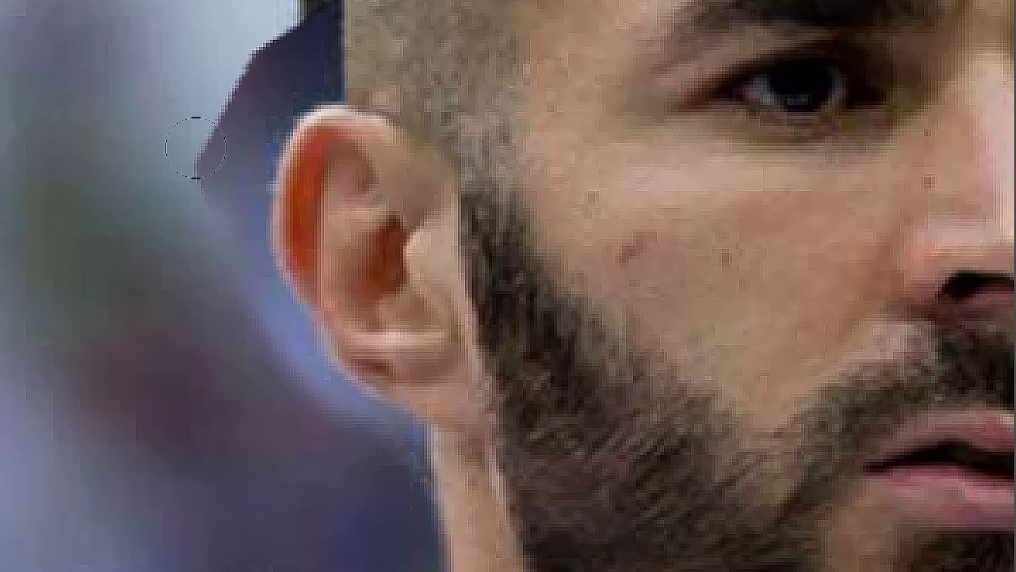
# Step: Paint out the hair behind the ear, the lower-ear halo and the temple hair protrusion
pyautogui.moveTo(180, 55)
pyautogui.mouseDown()
pyautogui.moveTo(249, 277)
pyautogui.moveTo(240, 212)
pyautogui.mouseUp()
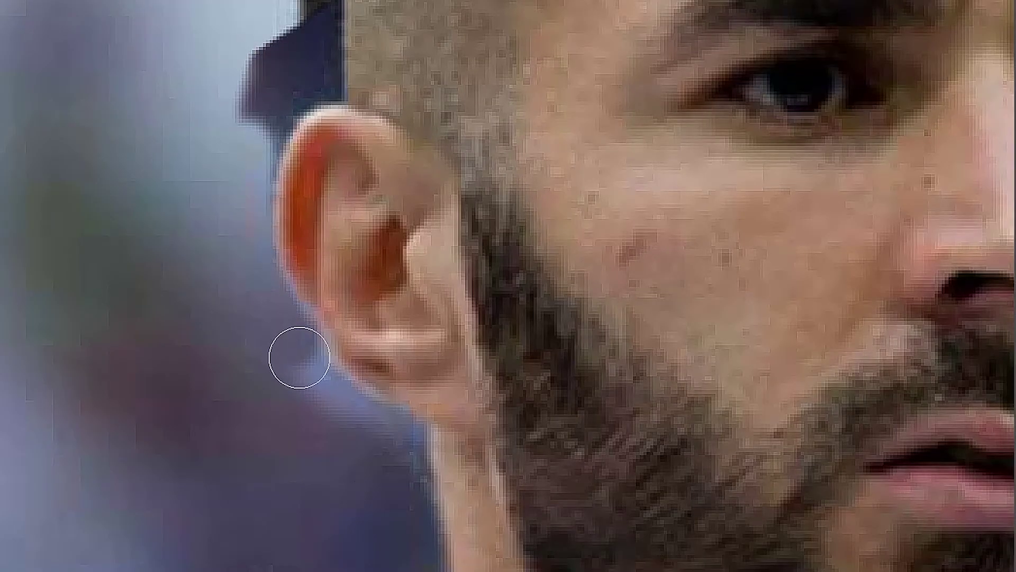
pyautogui.moveTo(299, 357); pyautogui.dragTo(351, 423)
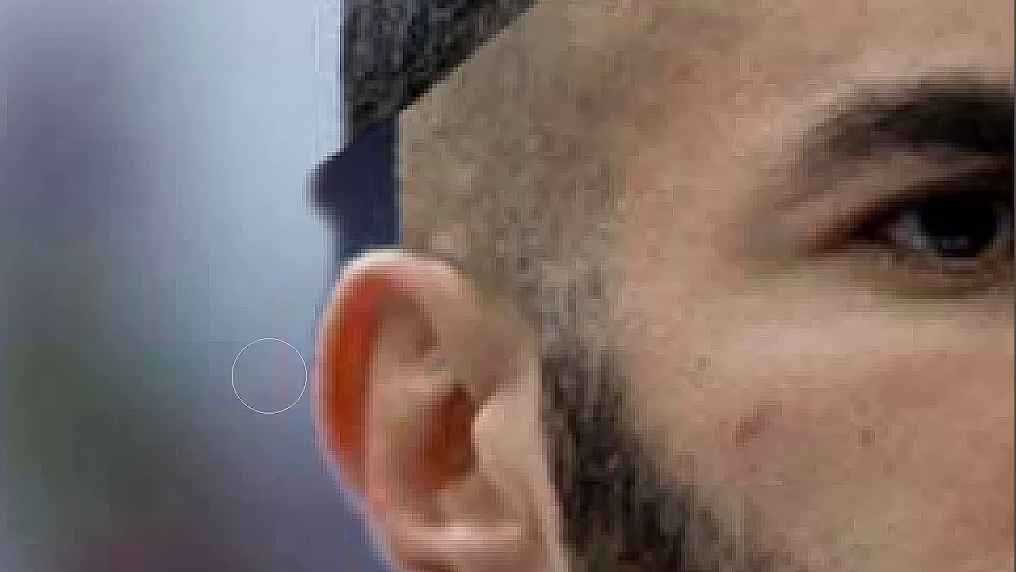
pyautogui.moveTo(320, 154); pyautogui.dragTo(308, 215)
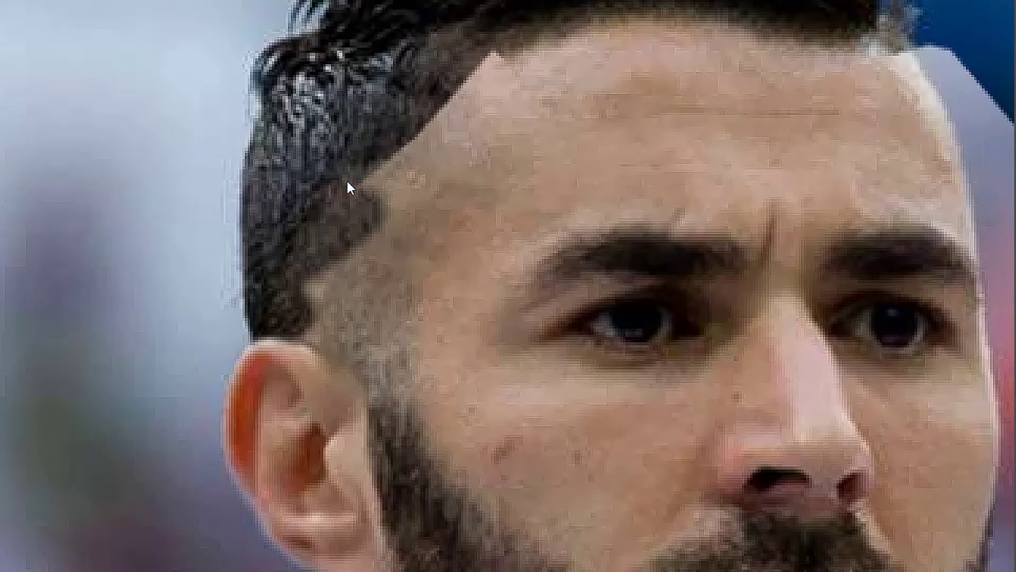
pyautogui.rightClick(349, 186)
pyautogui.moveTo(529, 258); pyautogui.dragTo(595, 259)
# Step: Lower the brush hardness to near zero and darken the temple to match the hair
pyautogui.press('Return')
pyautogui.rightClick(352, 143)
pyautogui.moveTo(634, 227); pyautogui.dragTo(525, 227)
pyautogui.press('Return')
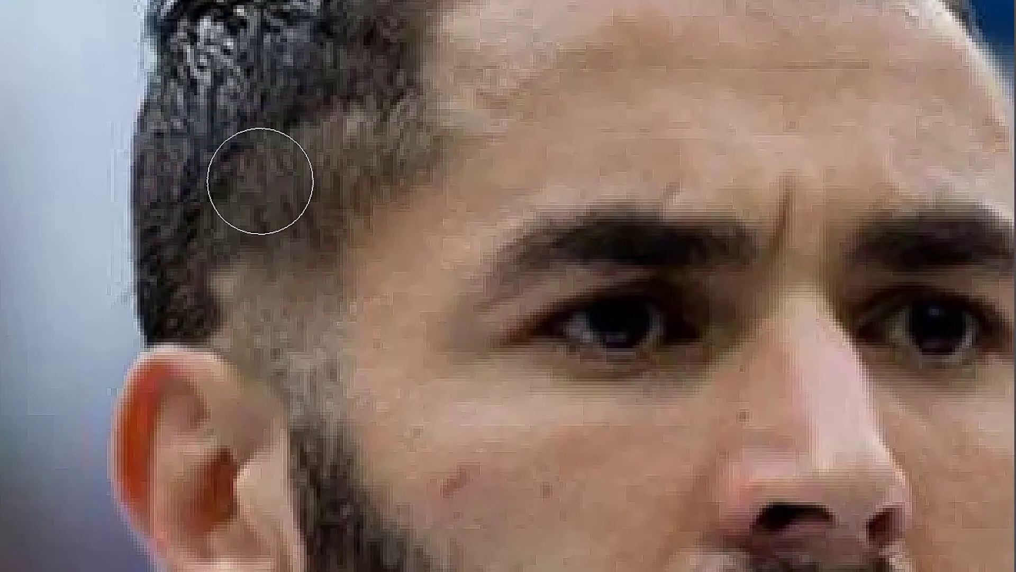
pyautogui.rightClick(253, 245)
pyautogui.press('Return')
pyautogui.moveTo(261, 295)
pyautogui.mouseDown()
pyautogui.moveTo(341, 216)
pyautogui.moveTo(238, 311)
pyautogui.moveTo(306, 341)
pyautogui.moveTo(315, 390)
pyautogui.moveTo(343, 216)
pyautogui.mouseUp()
# Step: Cover the white patch beside the neck with background
pyautogui.rightClick(306, 341)
pyautogui.press('Return')
pyautogui.rightClick(307, 186)
pyautogui.press('Return')
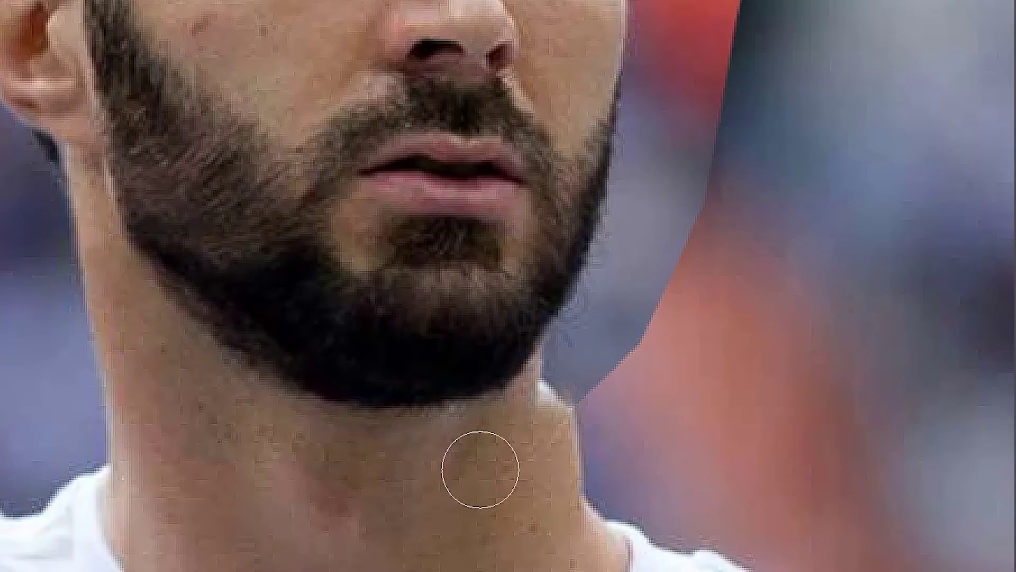
pyautogui.moveTo(481, 469); pyautogui.dragTo(592, 355)
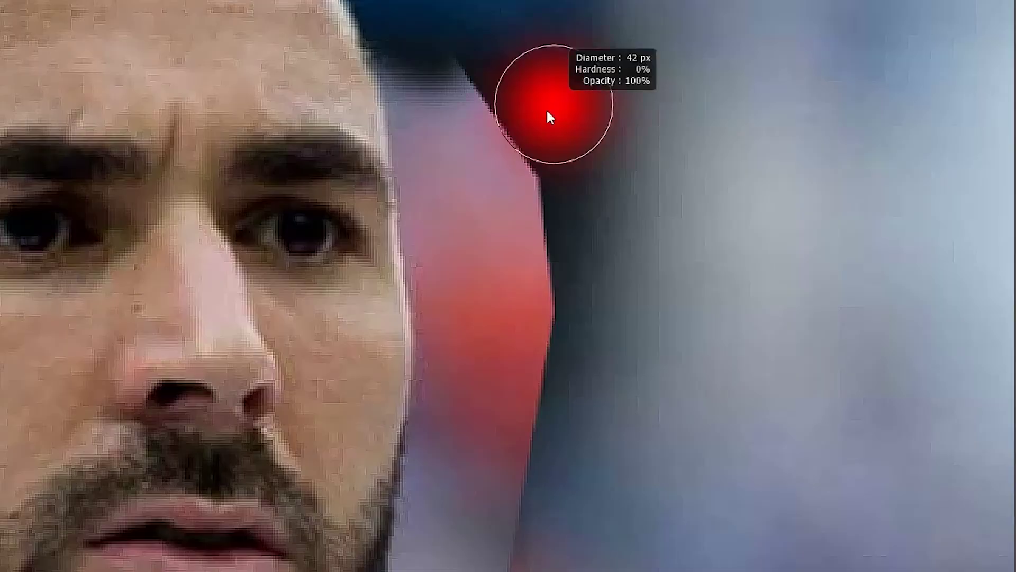
# Step: Paint the red patches near the hair and the pink temple edge dark
pyautogui.rightClick(659, 142)
pyautogui.press('Return')
pyautogui.moveTo(529, 254)
pyautogui.mouseDown()
pyautogui.moveTo(472, 71)
pyautogui.moveTo(483, 209)
pyautogui.mouseUp()
pyautogui.moveTo(438, 172); pyautogui.dragTo(429, 107)
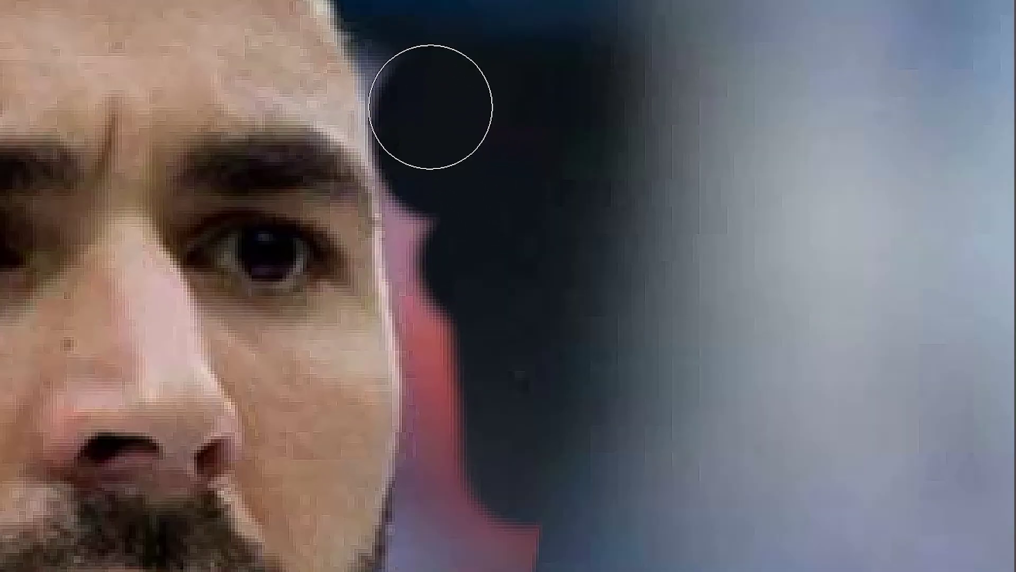
pyautogui.moveTo(460, 143)
pyautogui.mouseDown()
pyautogui.moveTo(443, 180)
pyautogui.moveTo(446, 260)
pyautogui.moveTo(470, 327)
pyautogui.moveTo(451, 291)
pyautogui.moveTo(467, 424)
pyautogui.mouseUp()
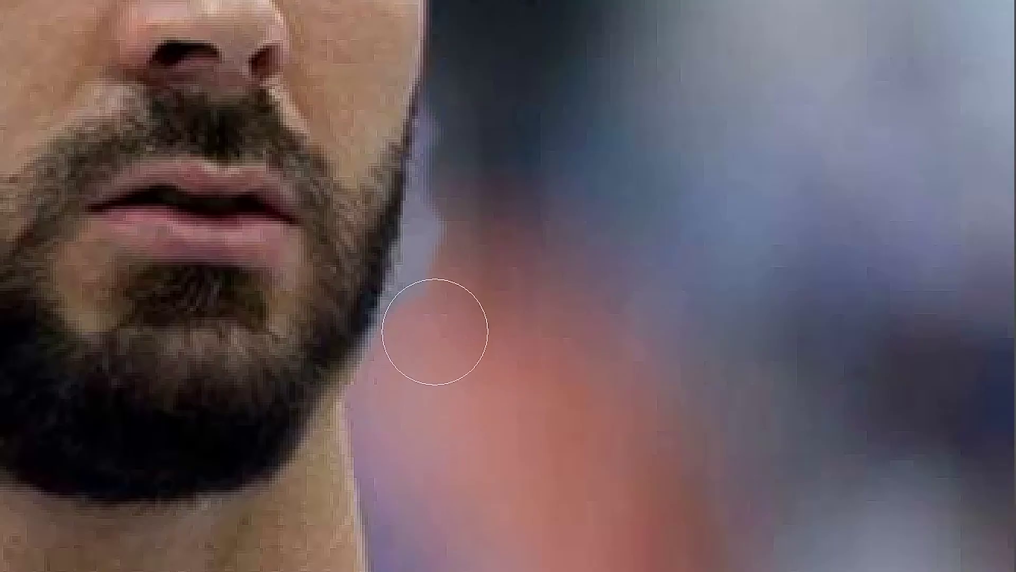
pyautogui.keyDown('alt'); pyautogui.rightClick(468, 237); pyautogui.keyUp('alt')
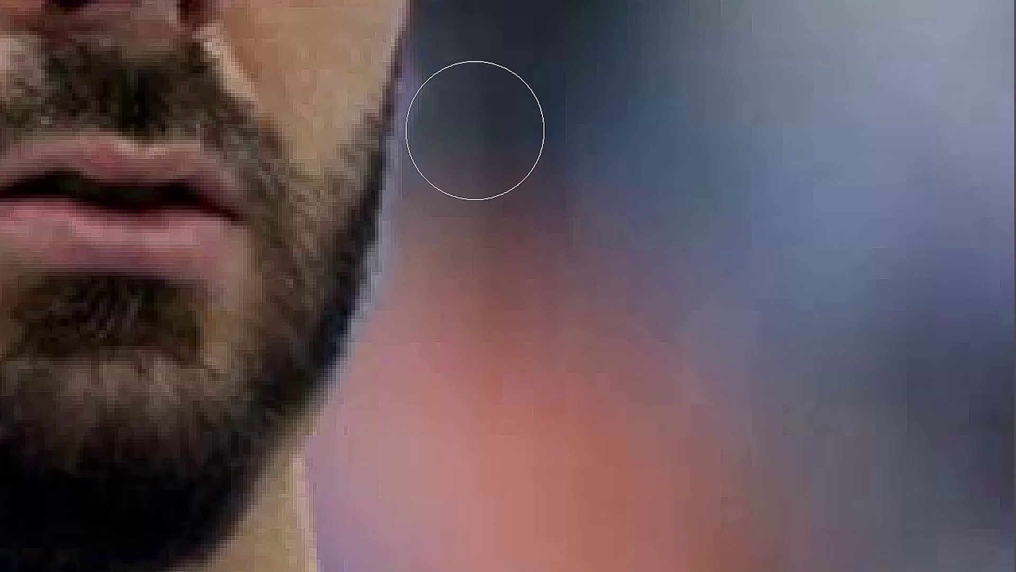